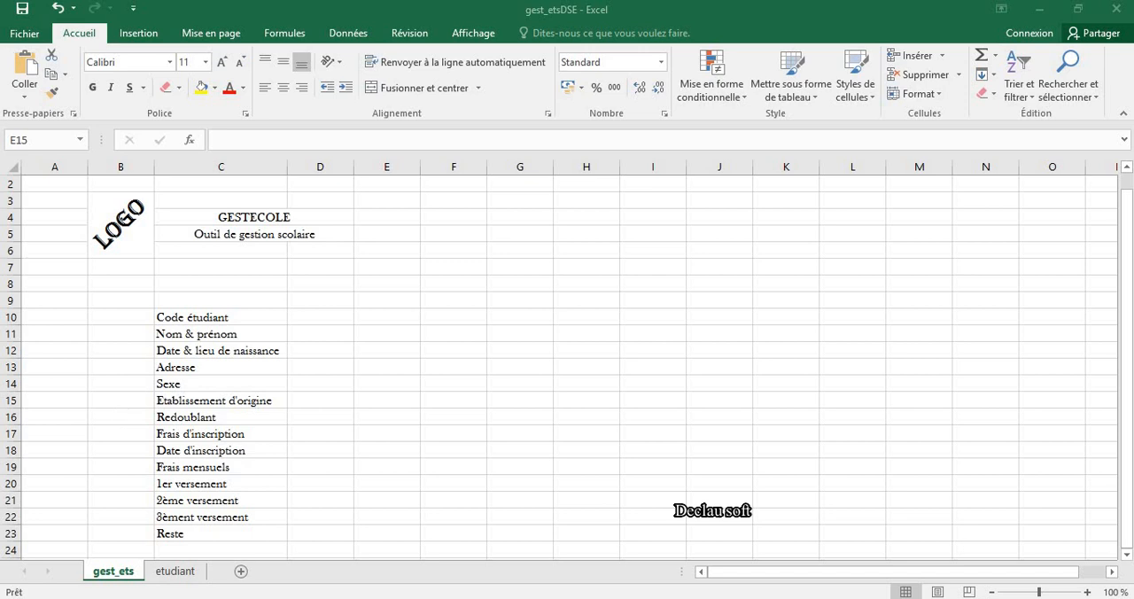
Step: Review the student record field labels in column C, from Code étudiant down to Reste
{"action": "left_click", "coordinate": [122, 413]}
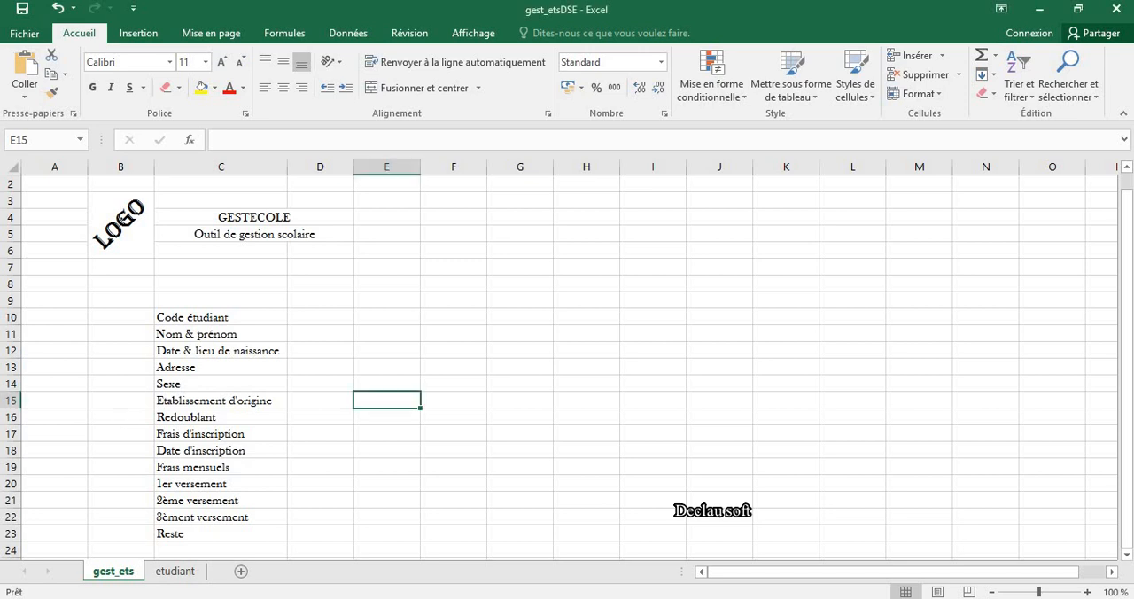
{"action": "left_click", "coordinate": [188, 450]}
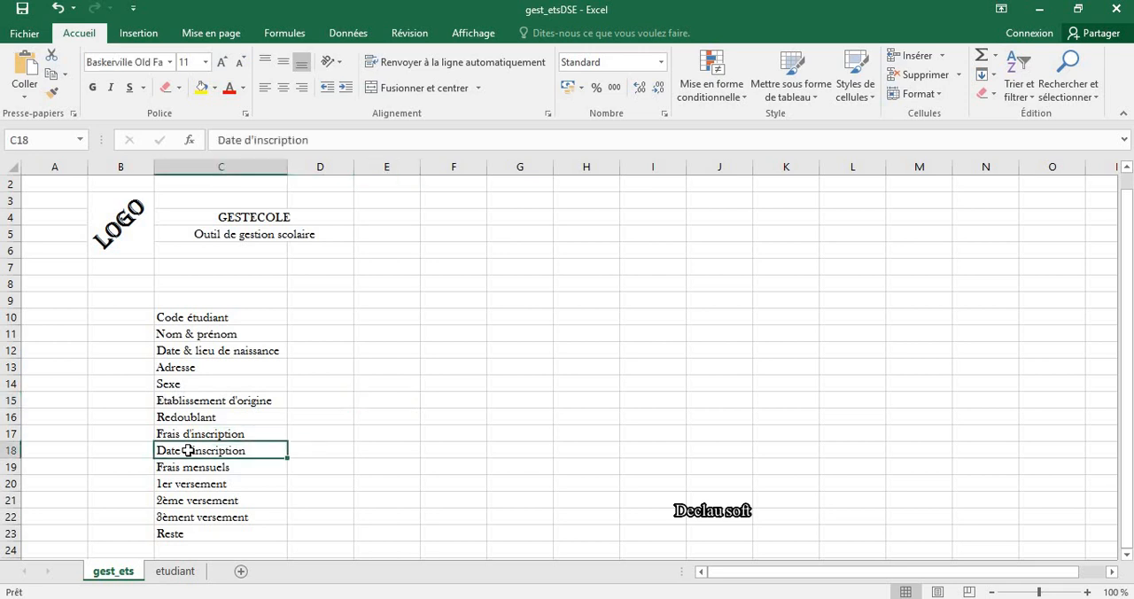
{"action": "key", "text": "Down"}
{"action": "key", "text": "Down"}
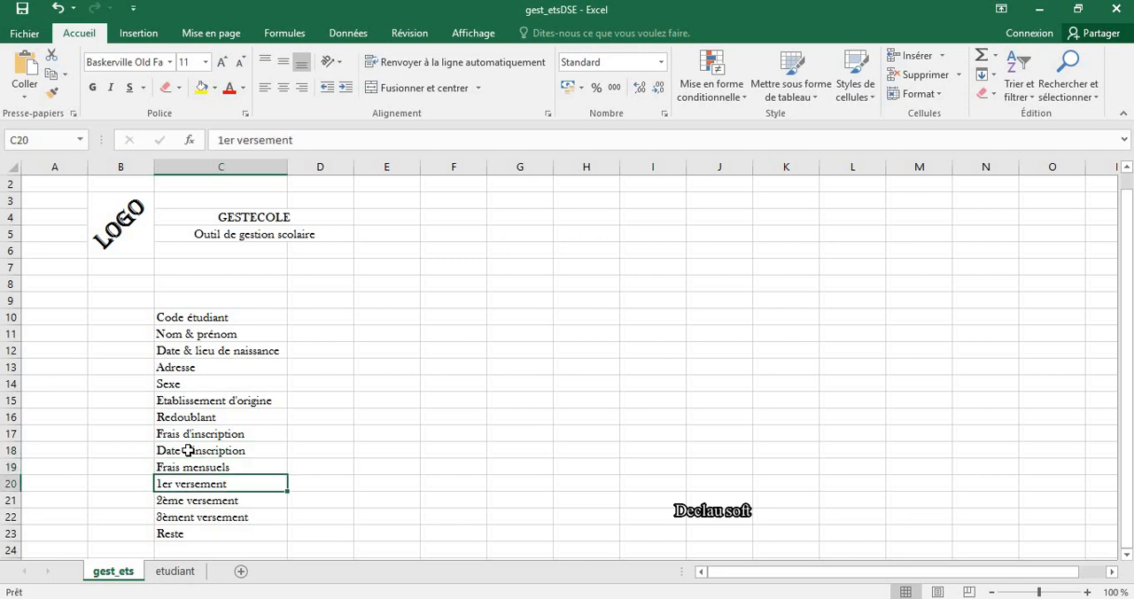
{"action": "key", "text": "Down"}
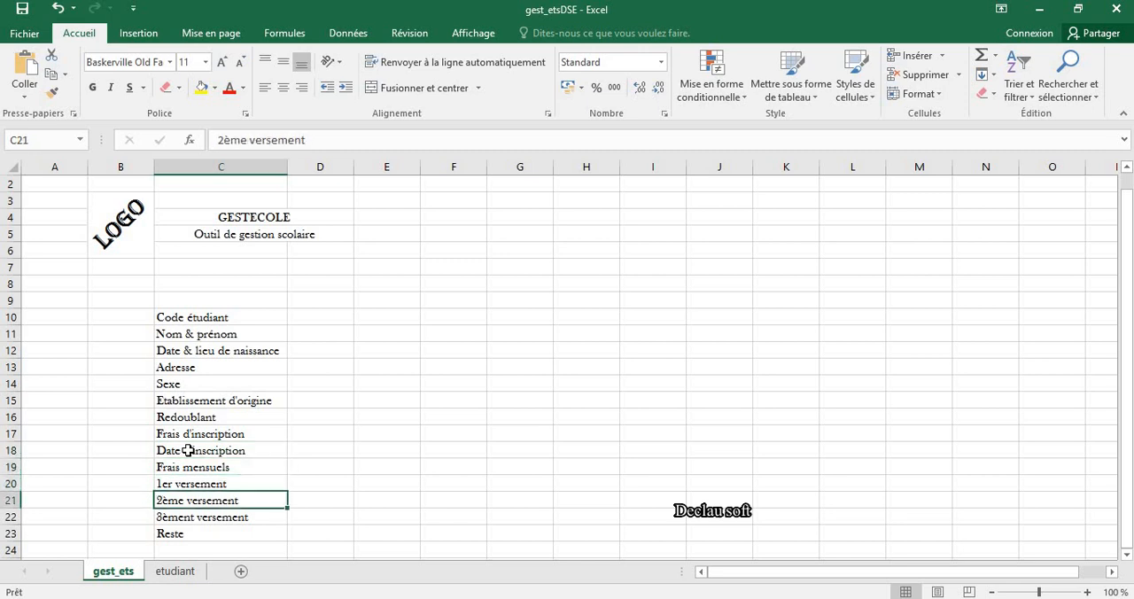
{"action": "key", "text": "Down"}
{"action": "key", "text": "Down"}
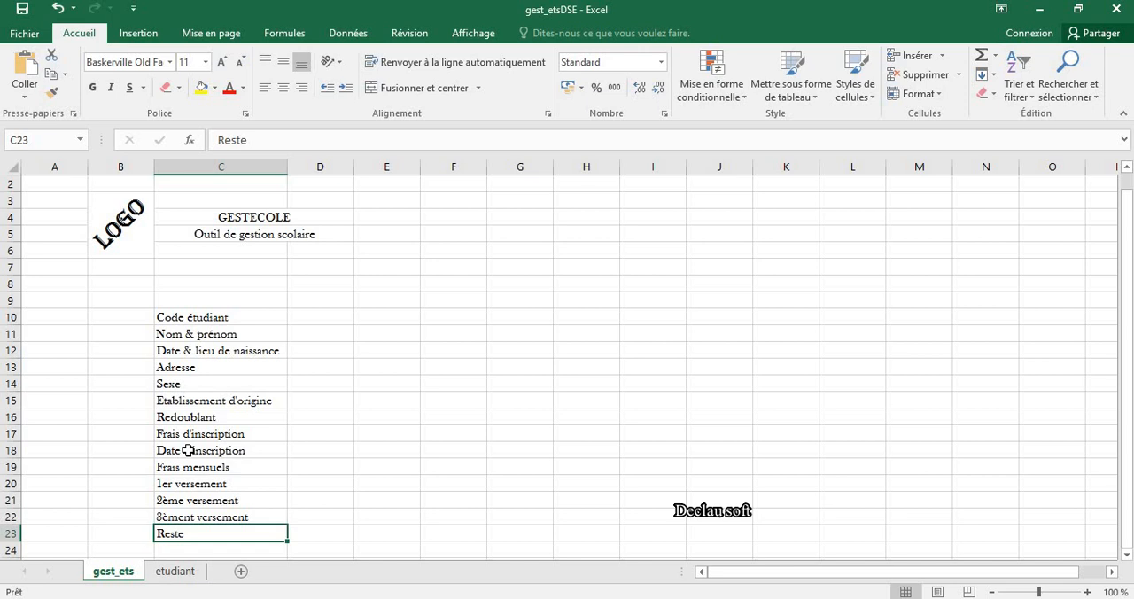
{"action": "key", "text": "Up"}
{"action": "key", "text": "Up"}
{"action": "key", "text": "Up"}
{"action": "key", "text": "Up"}
{"action": "key", "text": "Up"}
{"action": "key", "text": "Up"}
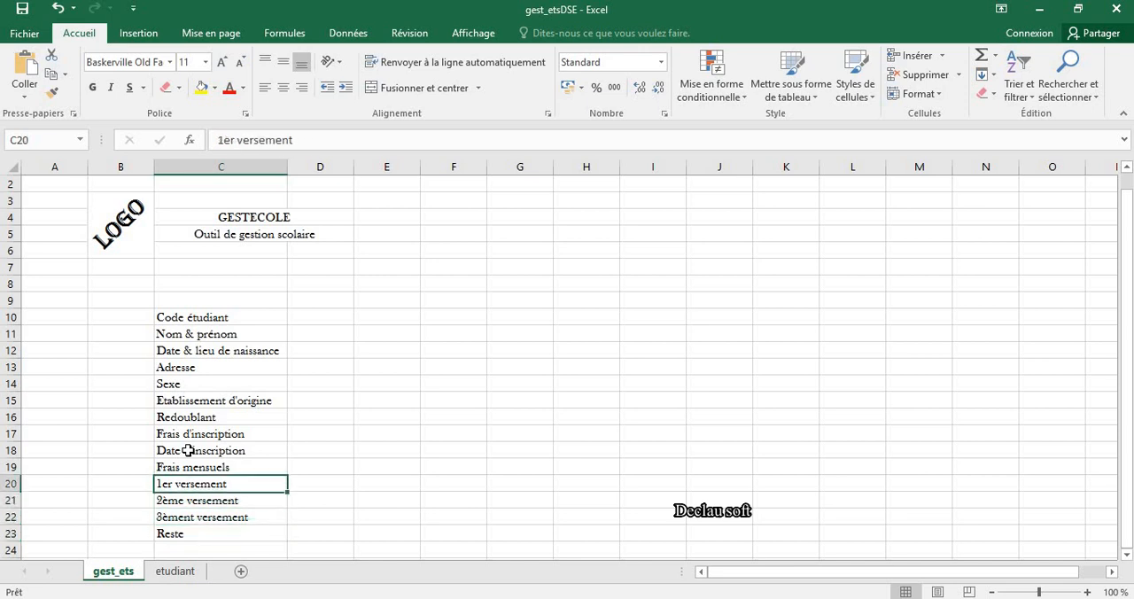
{"action": "key", "text": "Up"}
{"action": "key", "text": "Up"}
{"action": "key", "text": "Up"}
{"action": "key", "text": "Up"}
{"action": "key", "text": "Up"}
{"action": "key", "text": "Up"}
{"action": "key", "text": "Up"}
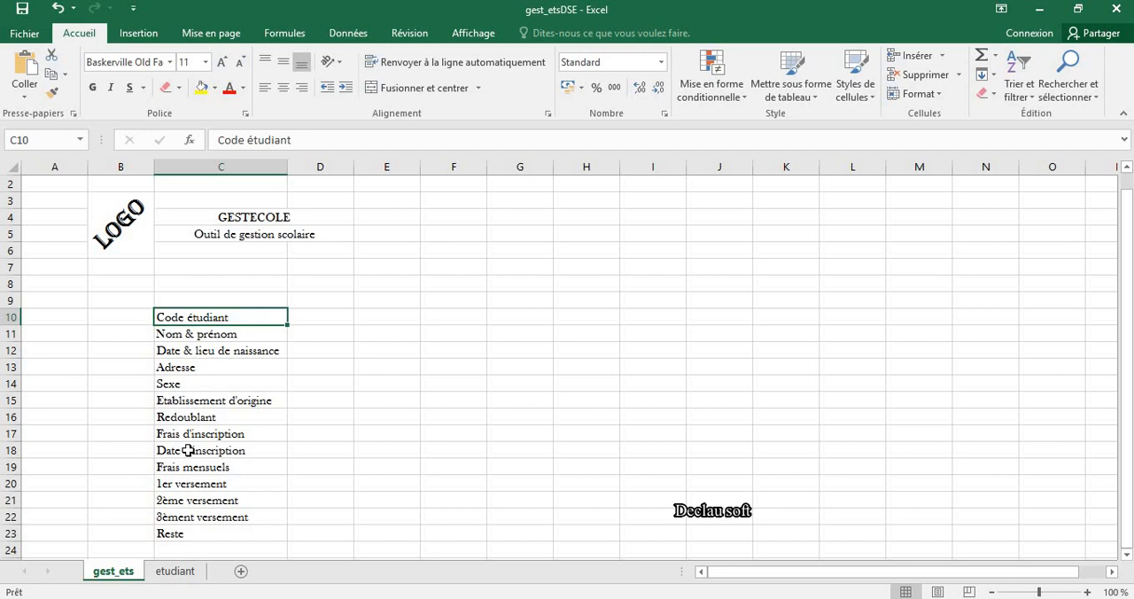
{"action": "key", "text": "Down"}
{"action": "key", "text": "Down"}
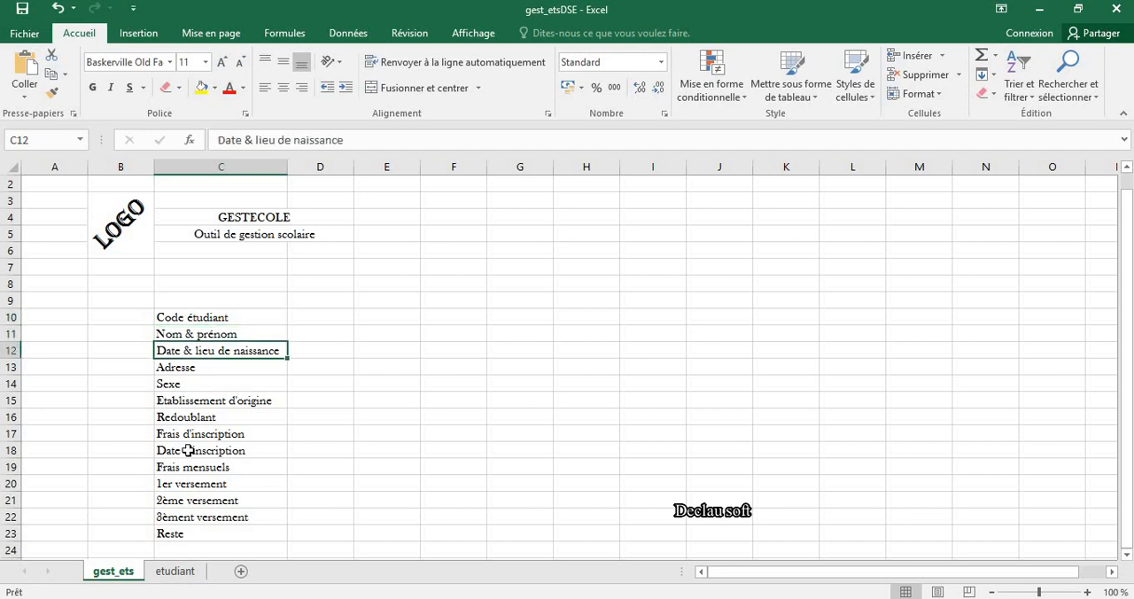
{"action": "key", "text": "Down"}
{"action": "key", "text": "Down"}
{"action": "key", "text": "Down"}
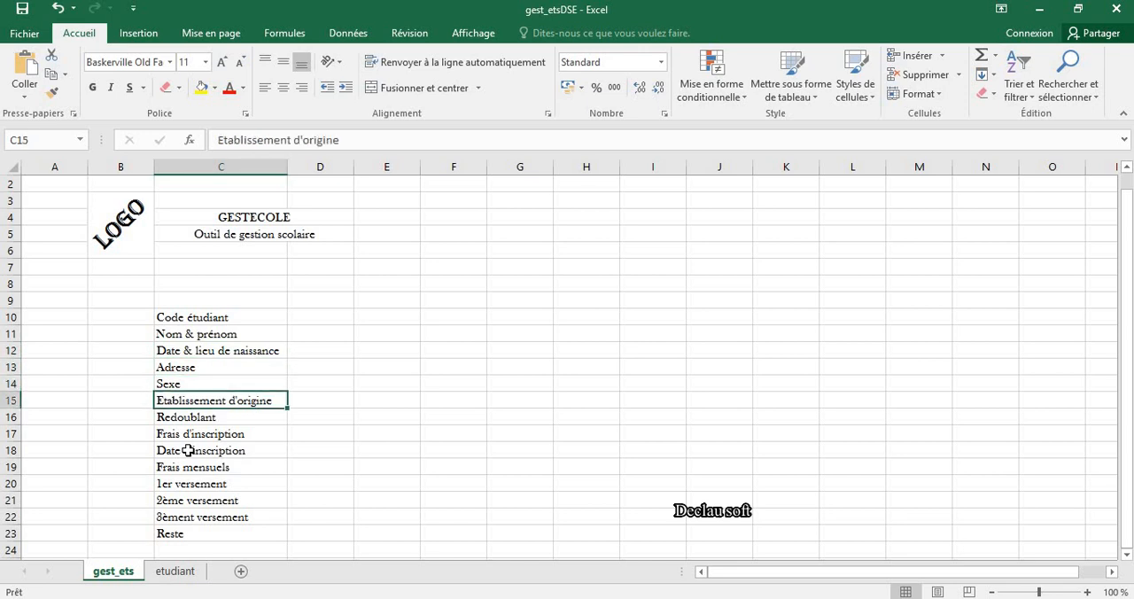
{"action": "key", "text": "Down"}
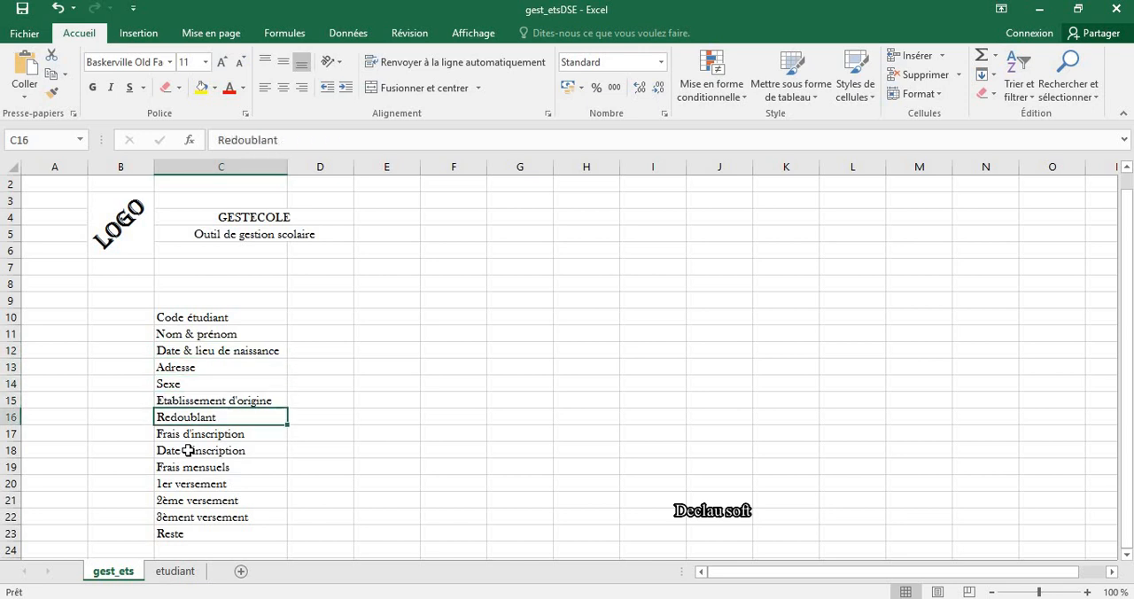
{"action": "key", "text": "Down"}
{"action": "key", "text": "Down"}
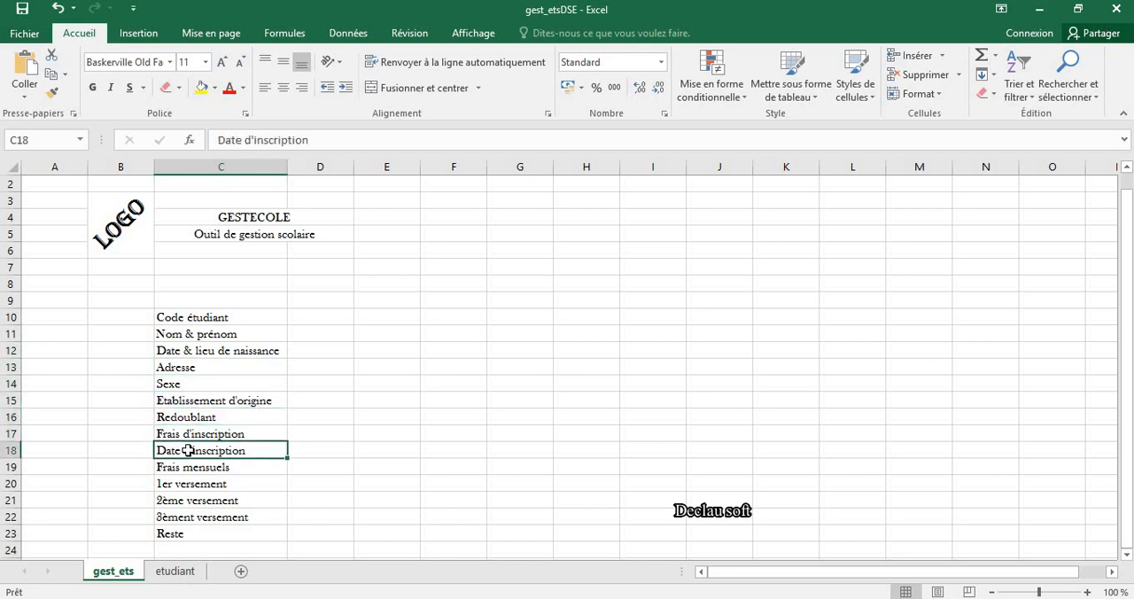
{"action": "key", "text": "Down"}
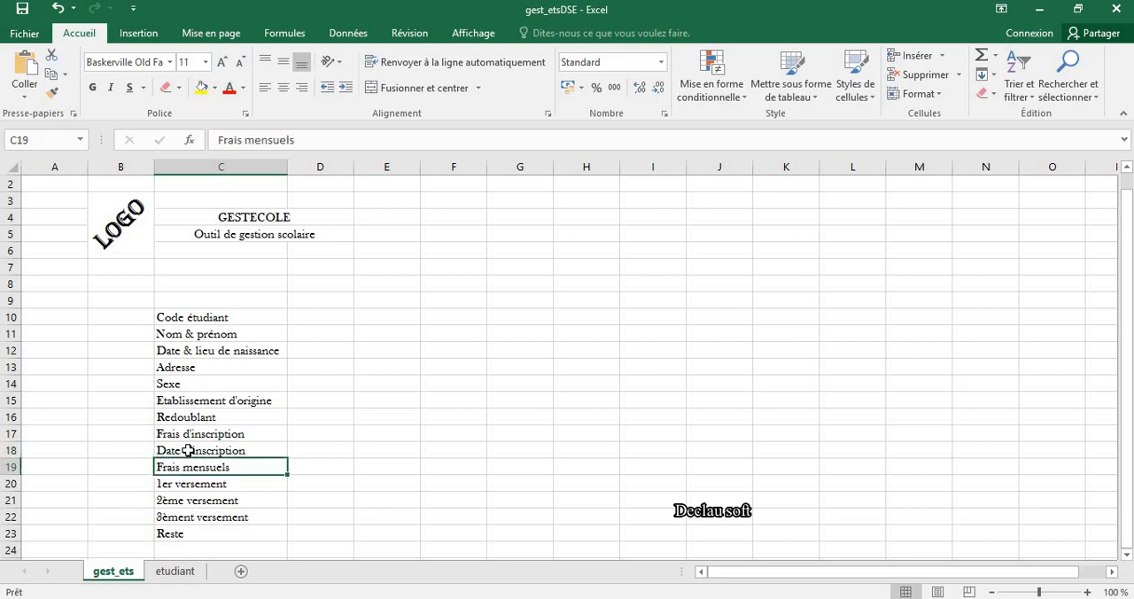
{"action": "key", "text": "Down"}
{"action": "key", "text": "Down"}
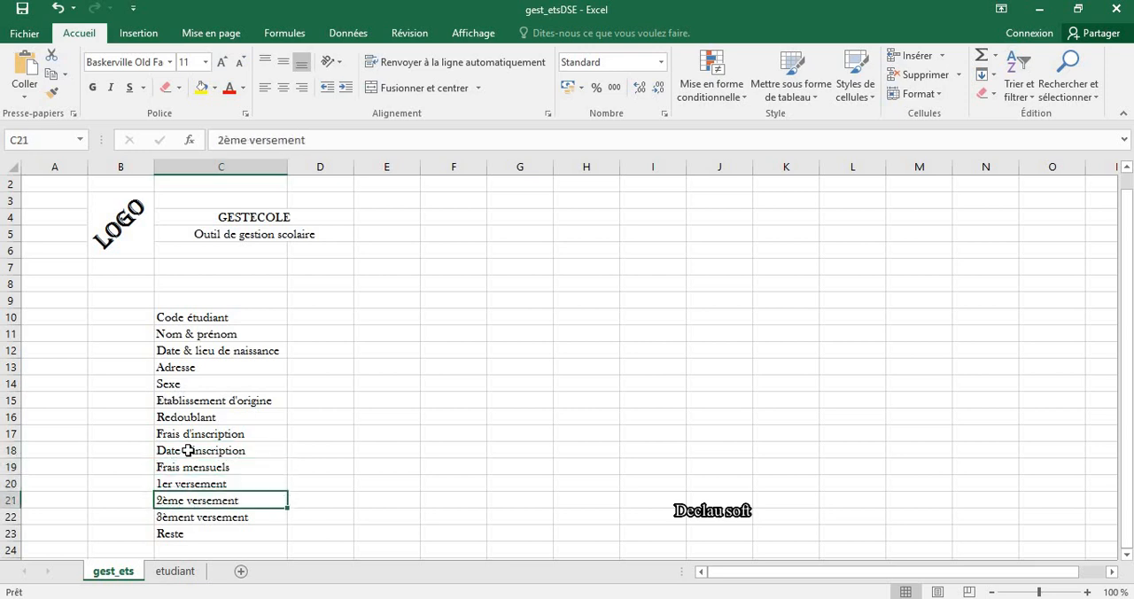
{"action": "key", "text": "Down"}
{"action": "key", "text": "Down"}
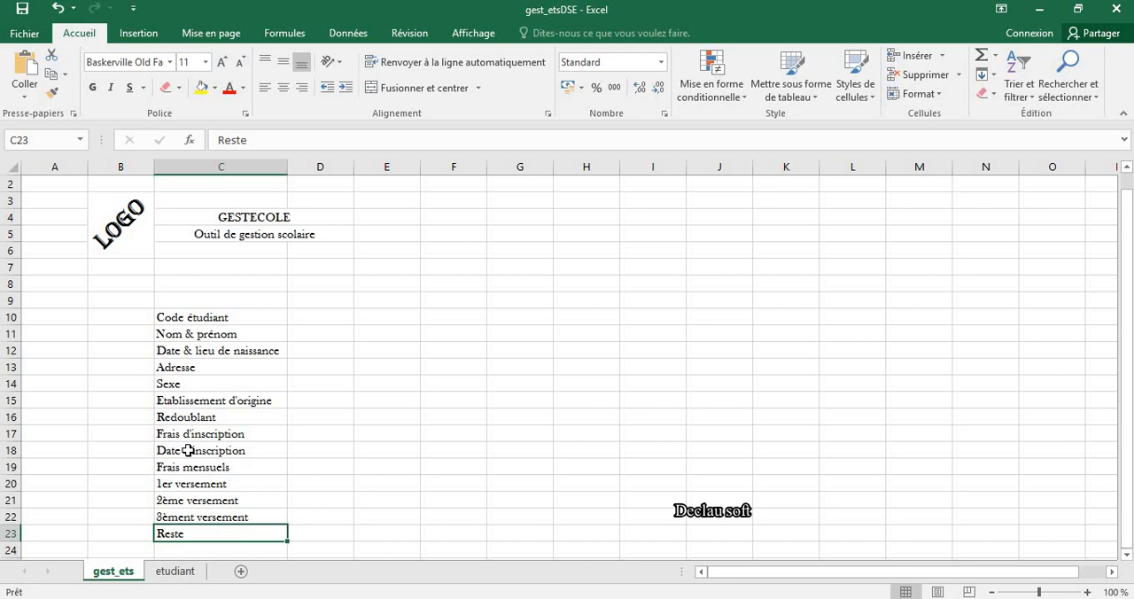
{"action": "key", "text": "ctrl+Up"}
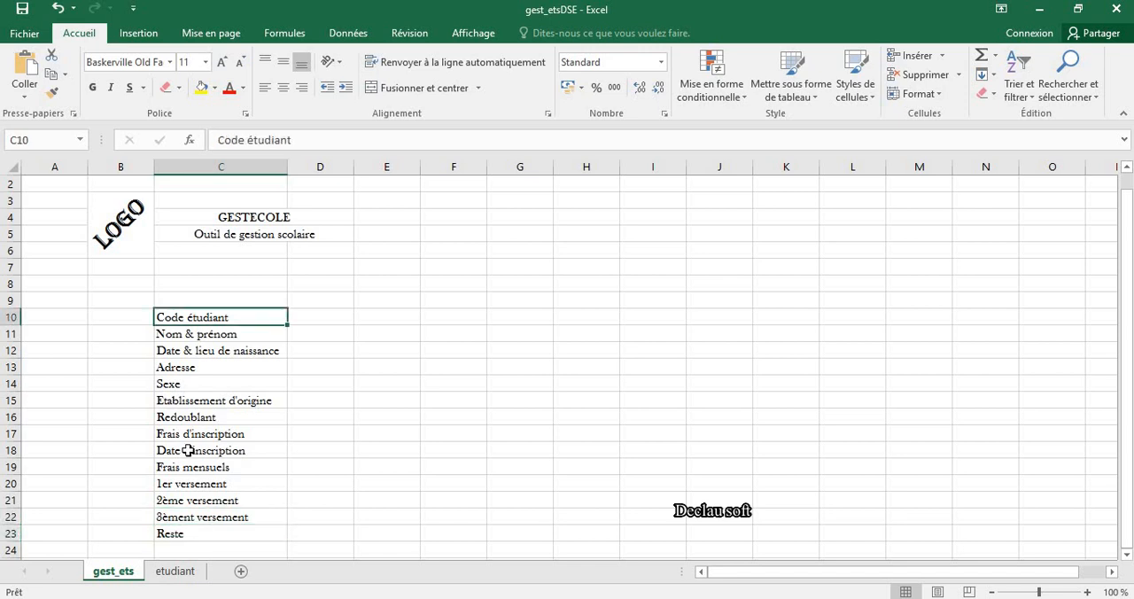
{"action": "key", "text": "Down"}
{"action": "key", "text": "Down"}
{"action": "key", "text": "Down"}
{"action": "key", "text": "Down"}
{"action": "key", "text": "Down"}
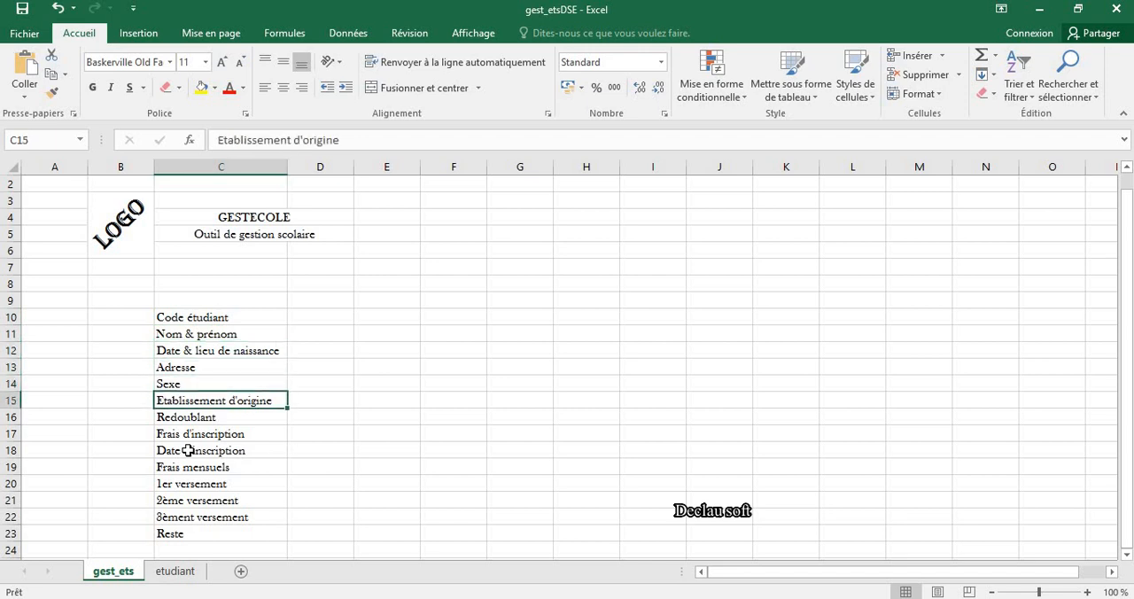
{"action": "key", "text": "Down"}
{"action": "key", "text": "Down"}
{"action": "key", "text": "Down"}
{"action": "key", "text": "Down"}
{"action": "key", "text": "Down"}
{"action": "key", "text": "Down"}
{"action": "key", "text": "Down"}
{"action": "key", "text": "Down"}
{"action": "key", "text": "Down"}
{"action": "key", "text": "Up"}
{"action": "key", "text": "Up"}
{"action": "key", "text": "Up"}
{"action": "key", "text": "Up"}
{"action": "key", "text": "Up"}
{"action": "key", "text": "Up"}
{"action": "key", "text": "Up"}
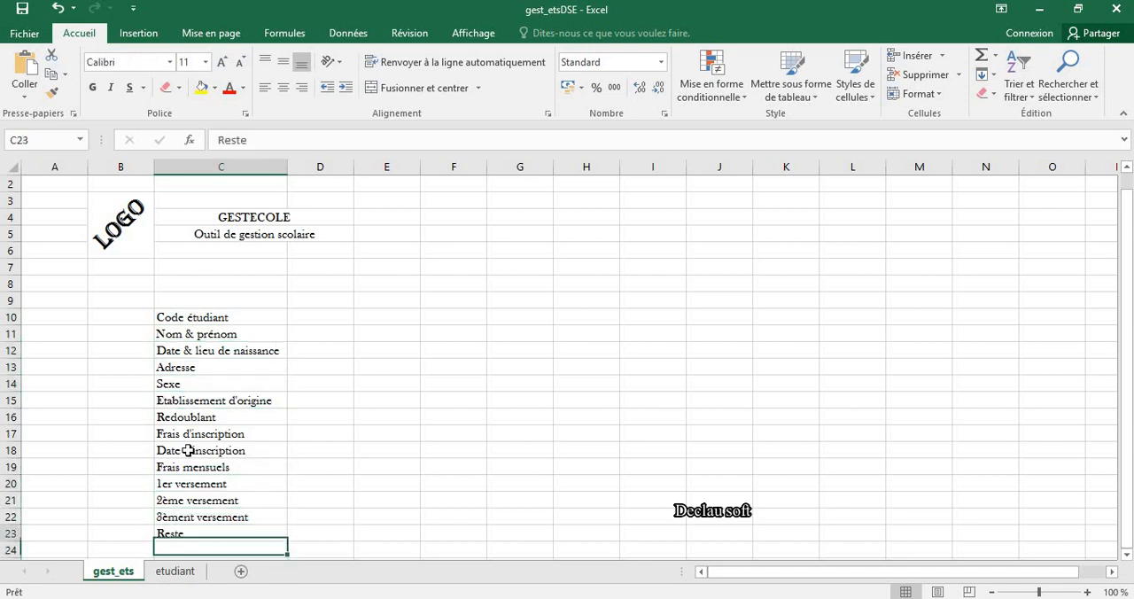
{"action": "key", "text": "Up"}
{"action": "key", "text": "Up"}
{"action": "key", "text": "Up"}
{"action": "key", "text": "Up"}
{"action": "key", "text": "Up"}
{"action": "key", "text": "Up"}
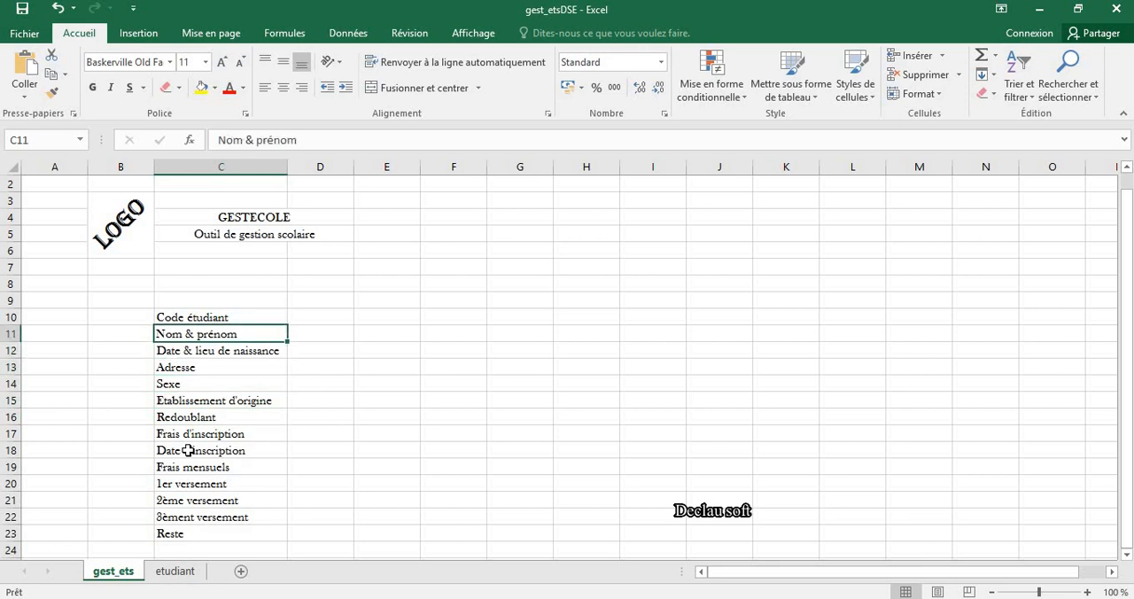
{"action": "key", "text": "Down"}
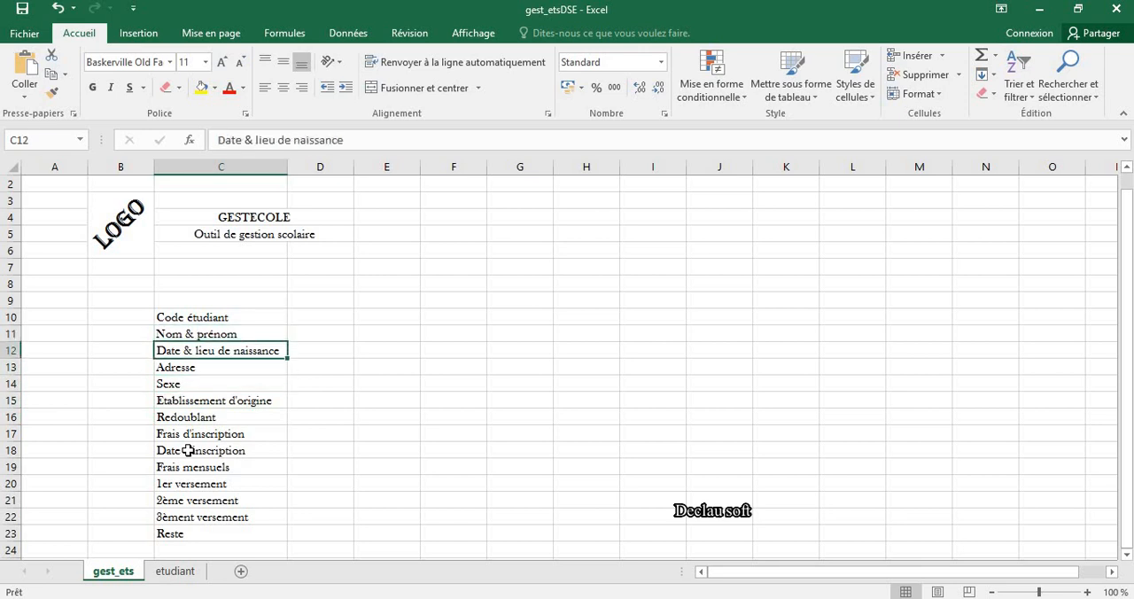
{"action": "key", "text": "Down"}
{"action": "key", "text": "Down"}
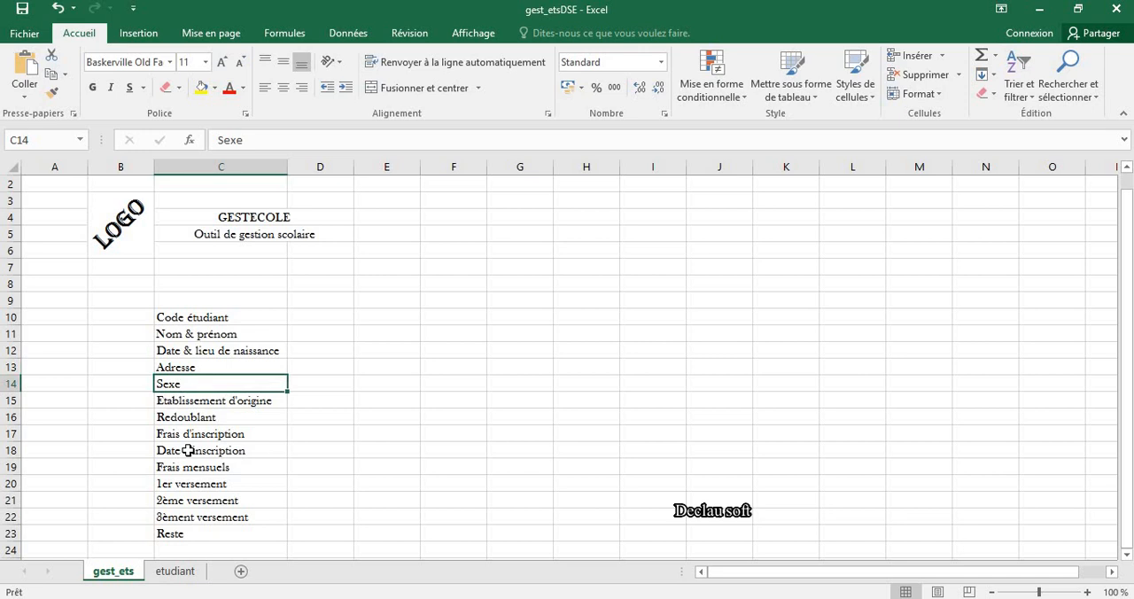
{"action": "key", "text": "Down"}
{"action": "key", "text": "Down"}
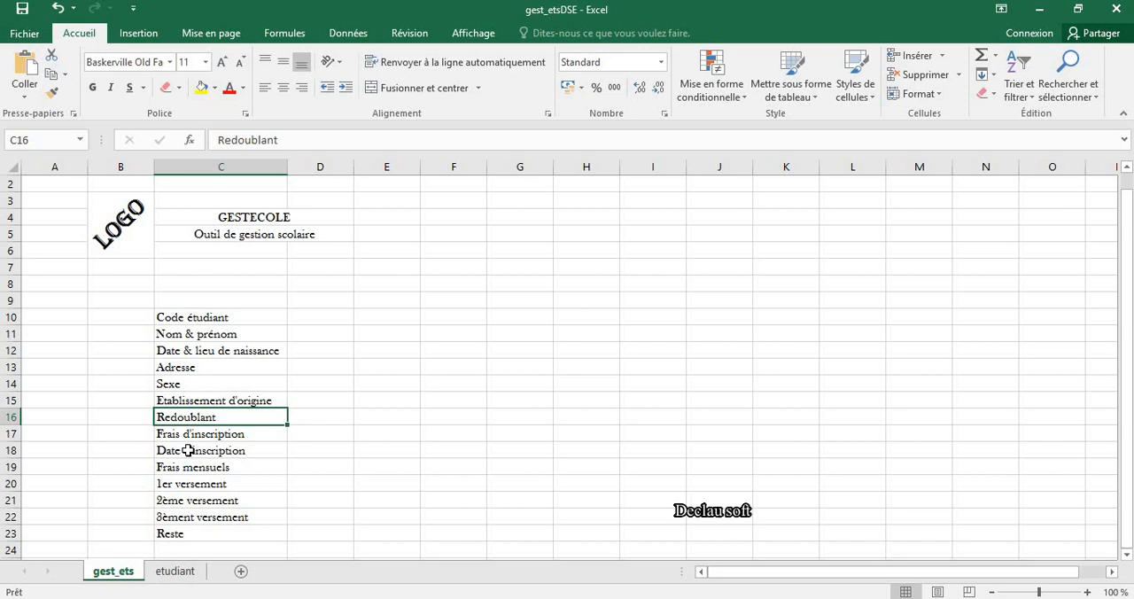
Step: Apply all borders to the student form range C10:D23
{"action": "left_click_drag", "start_coordinate": [164, 318], "coordinate": [317, 533]}
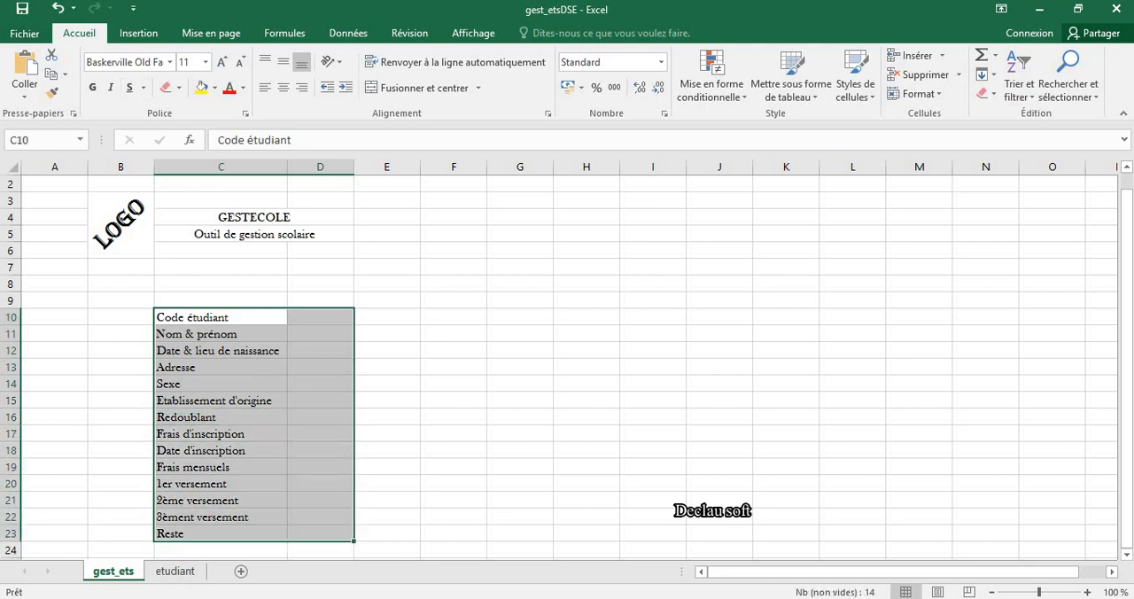
{"action": "left_click", "coordinate": [179, 87]}
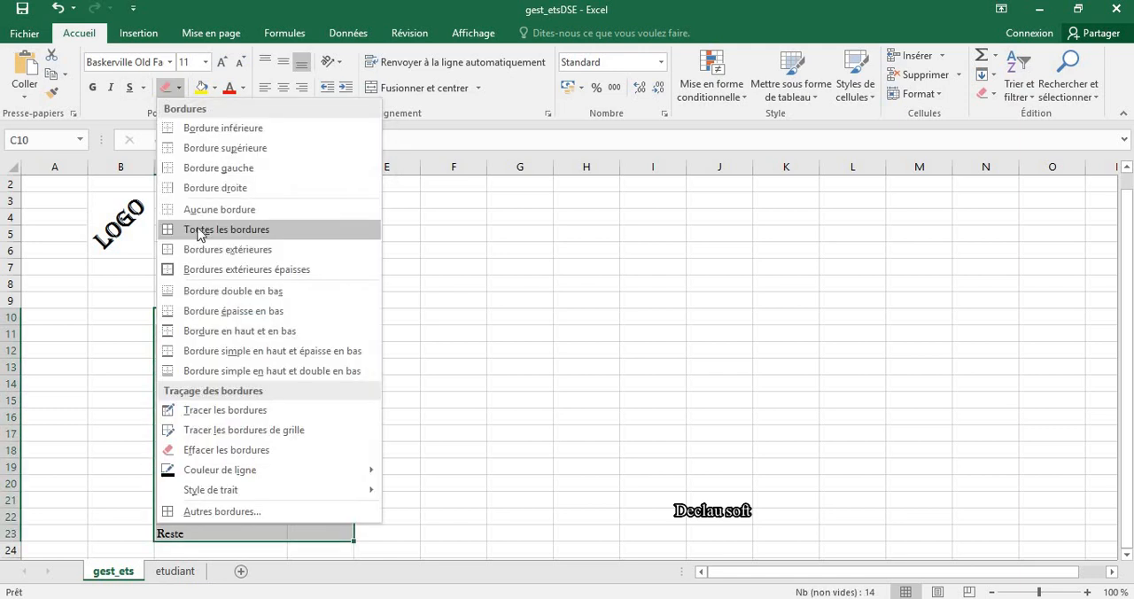
{"action": "left_click", "coordinate": [198, 230]}
Step: Add list data validation to the Code étudiant cell D10, using the whole column A of the etudiant sheet (=etudiant!$A:$A) as source
{"action": "left_click", "coordinate": [321, 314]}
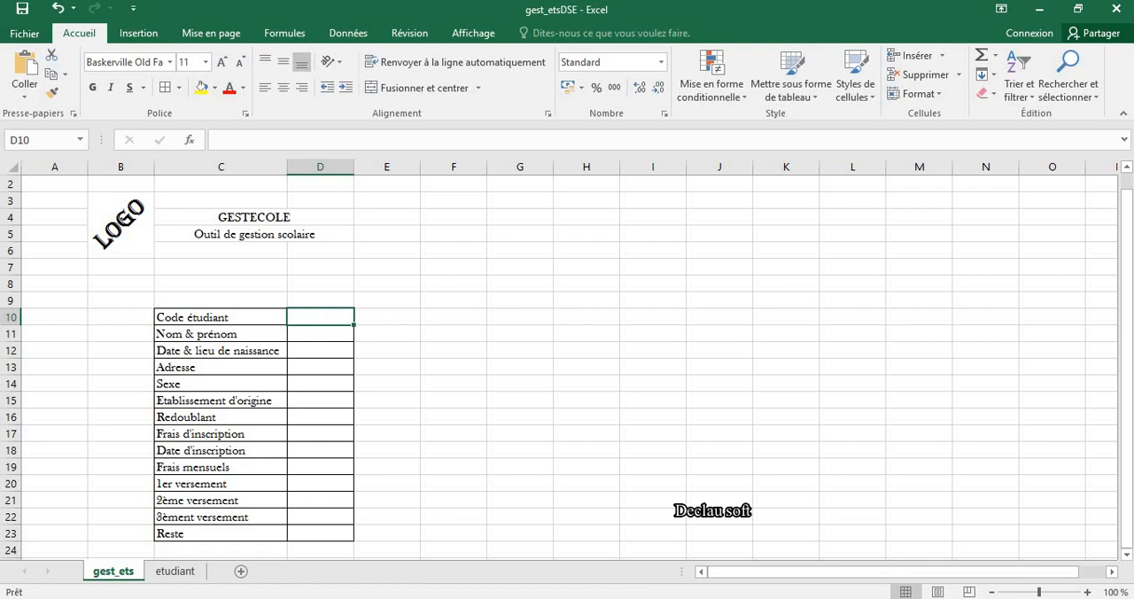
{"action": "left_click", "coordinate": [347, 33]}
{"action": "left_click", "coordinate": [673, 94]}
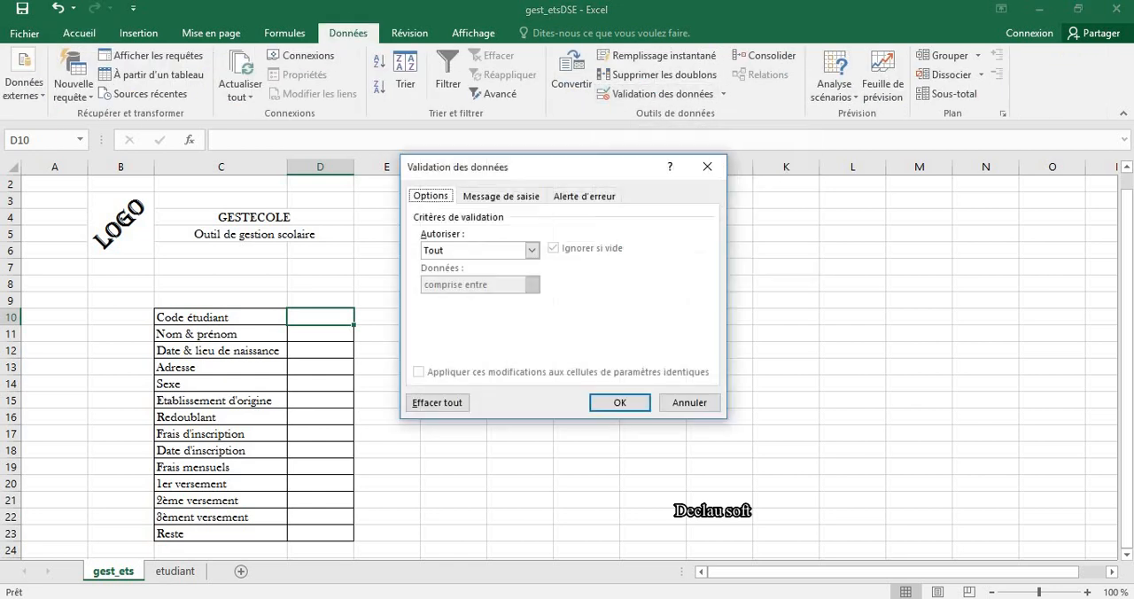
{"action": "left_click", "coordinate": [532, 251]}
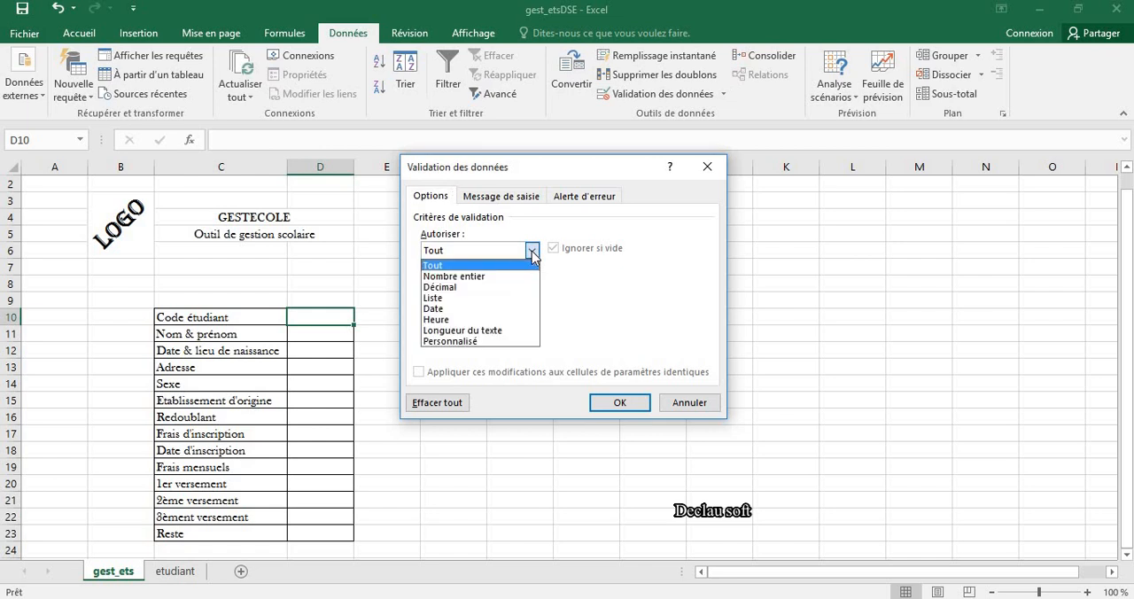
{"action": "left_click", "coordinate": [486, 298]}
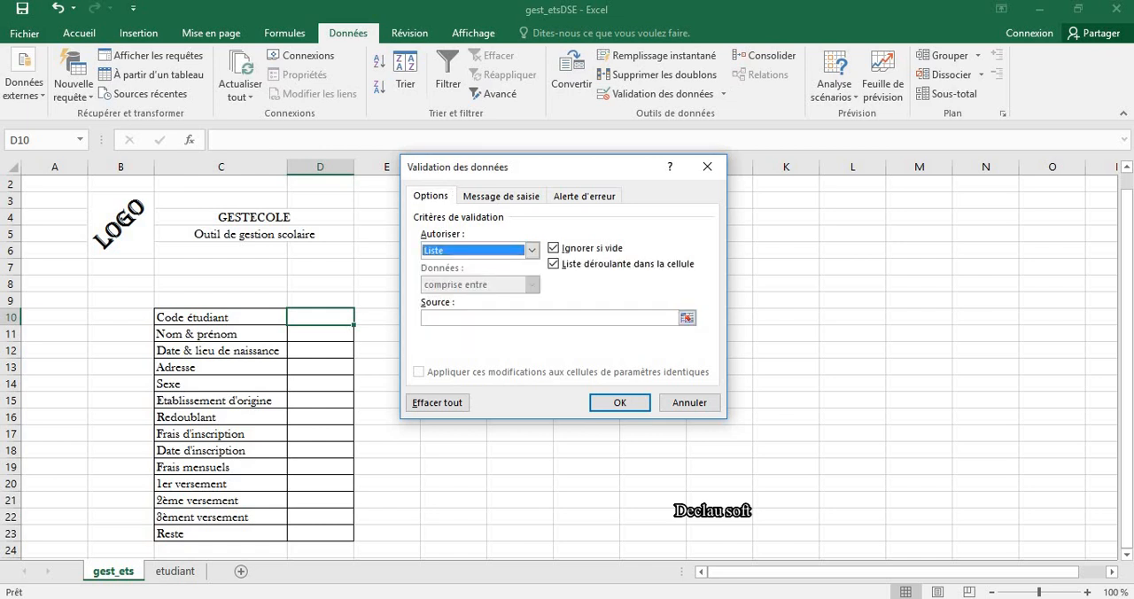
{"action": "left_click", "coordinate": [688, 317]}
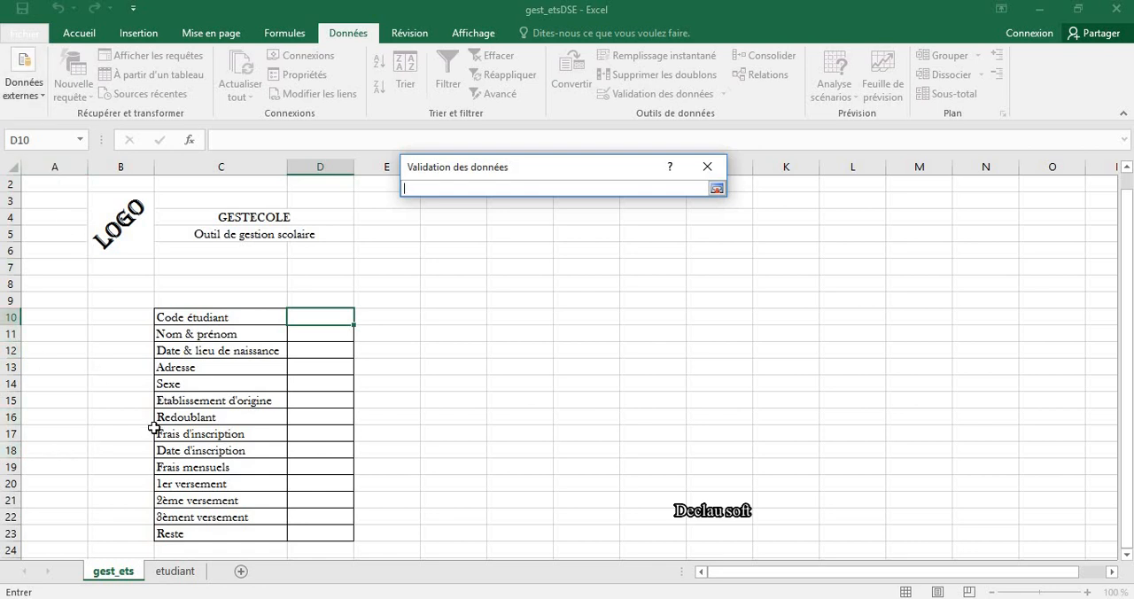
{"action": "left_click", "coordinate": [175, 572]}
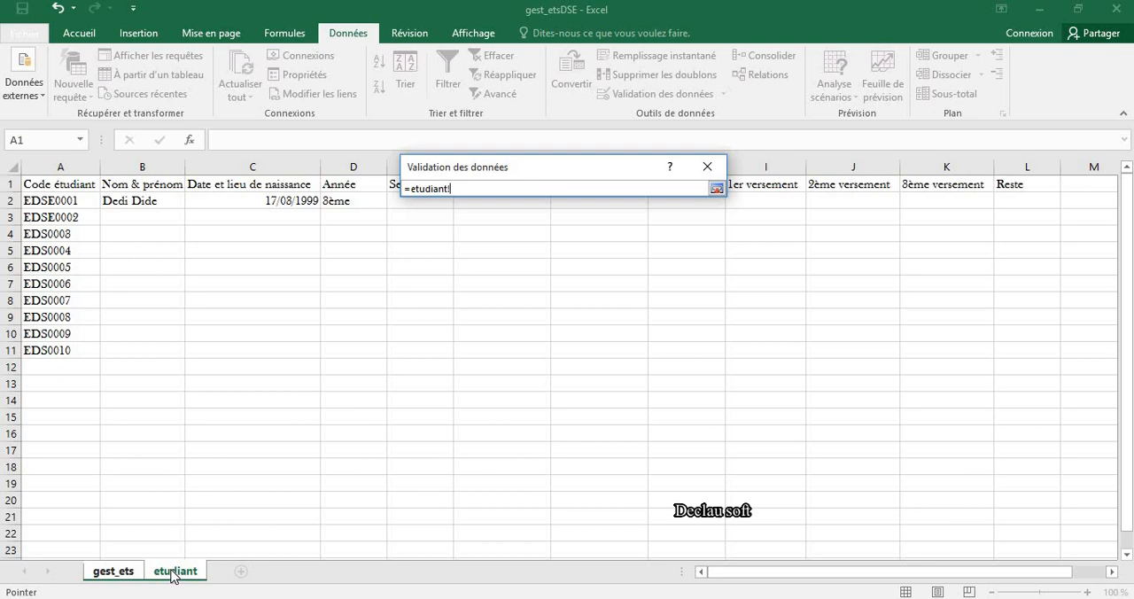
{"action": "left_click", "coordinate": [44, 168]}
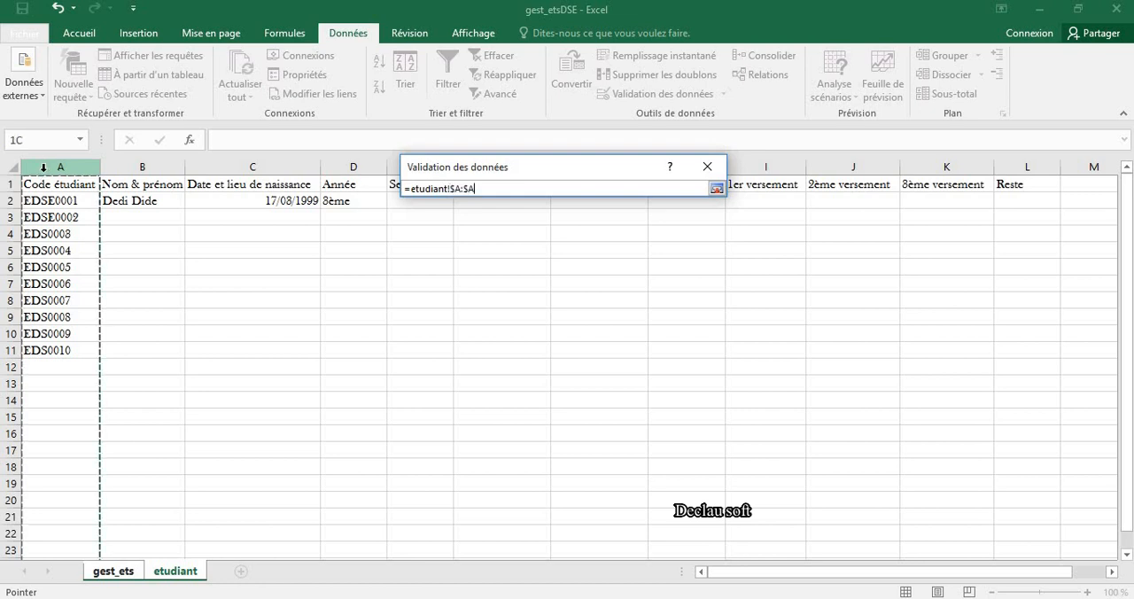
{"action": "left_click", "coordinate": [716, 188]}
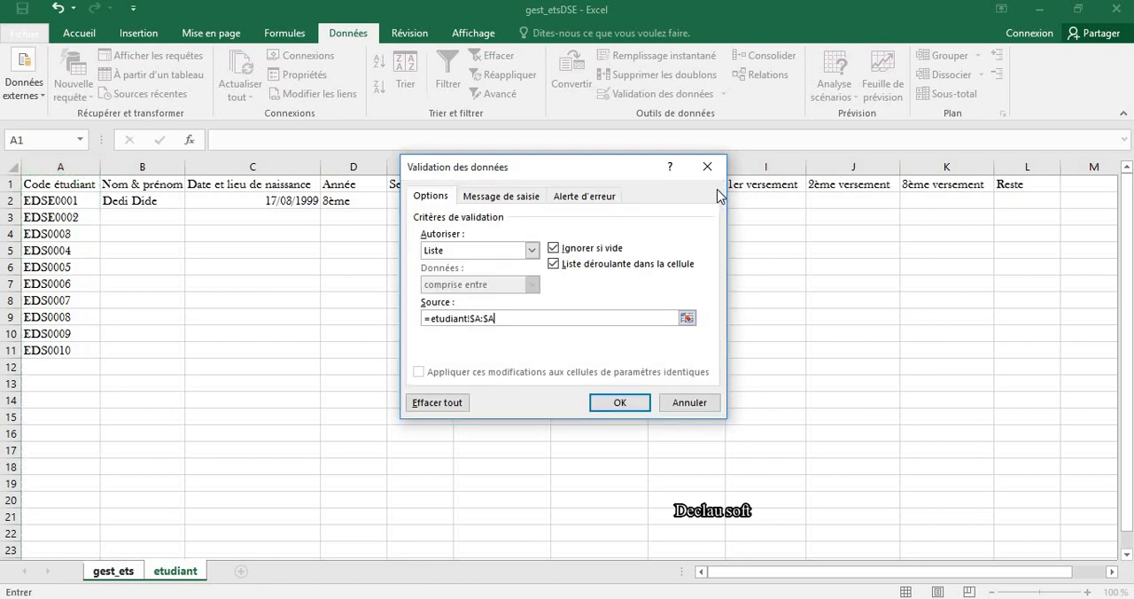
{"action": "left_click", "coordinate": [610, 403]}
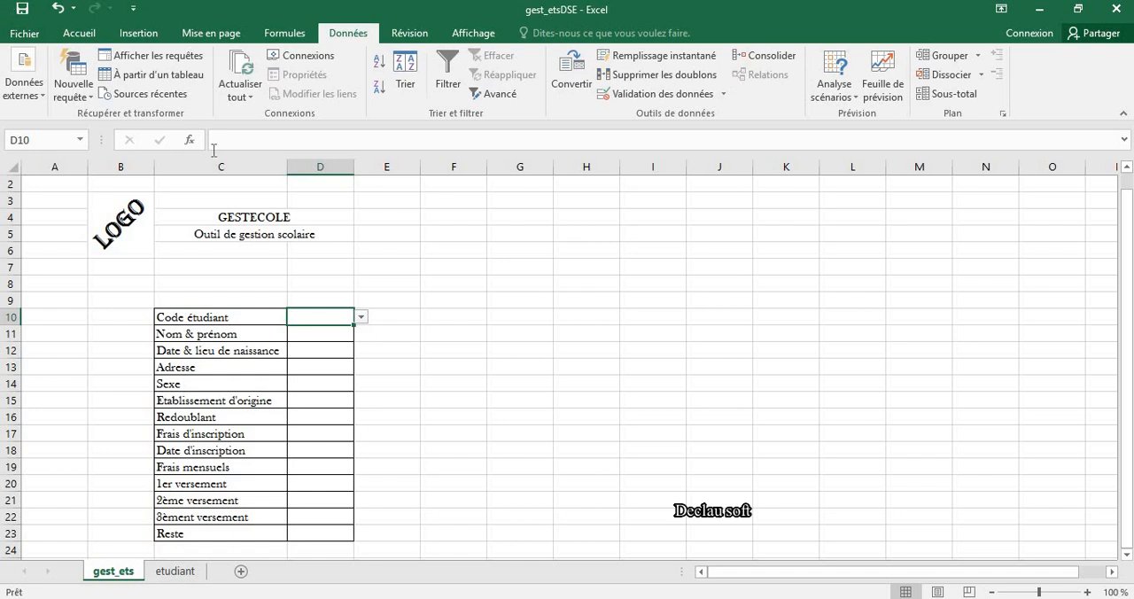
Step: Browse the student codes in D10's drop-down list and choose the first code, directly below the Code étudiant heading
{"action": "left_click", "coordinate": [361, 318]}
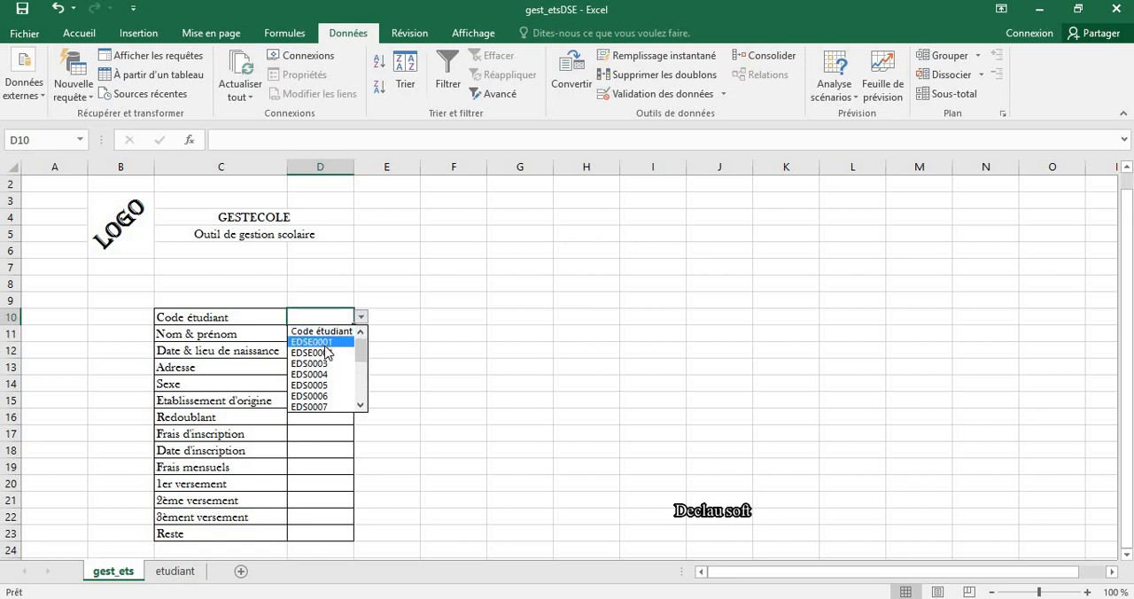
{"action": "left_click", "coordinate": [361, 404]}
{"action": "left_click", "coordinate": [361, 404]}
{"action": "left_click", "coordinate": [360, 404]}
{"action": "left_click", "coordinate": [361, 404]}
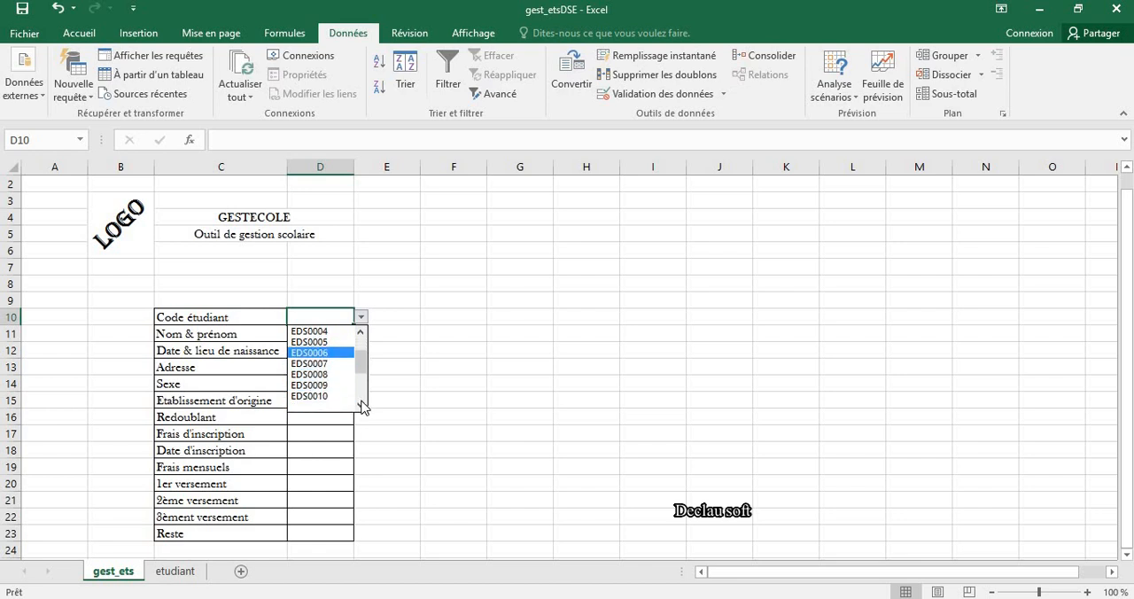
{"action": "left_click", "coordinate": [360, 404]}
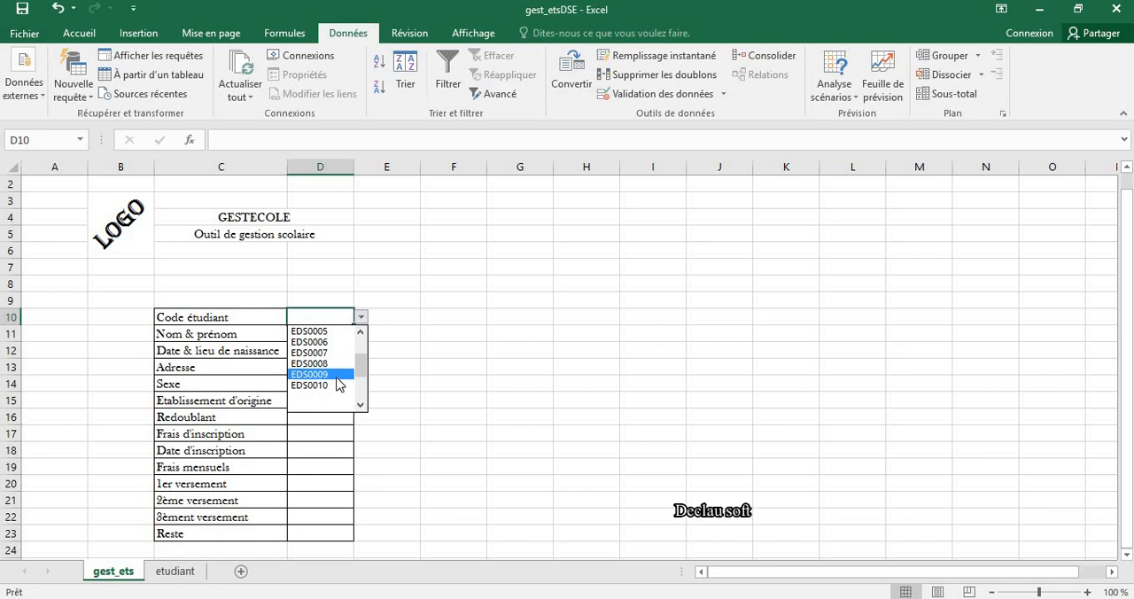
{"action": "left_click", "coordinate": [360, 332]}
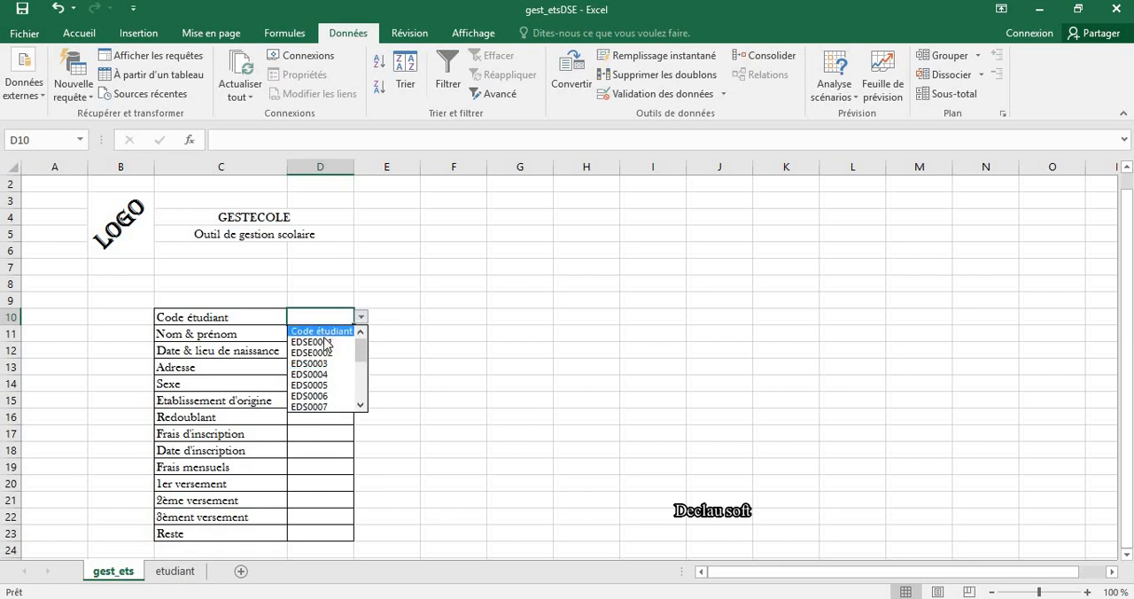
{"action": "left_click", "coordinate": [321, 342]}
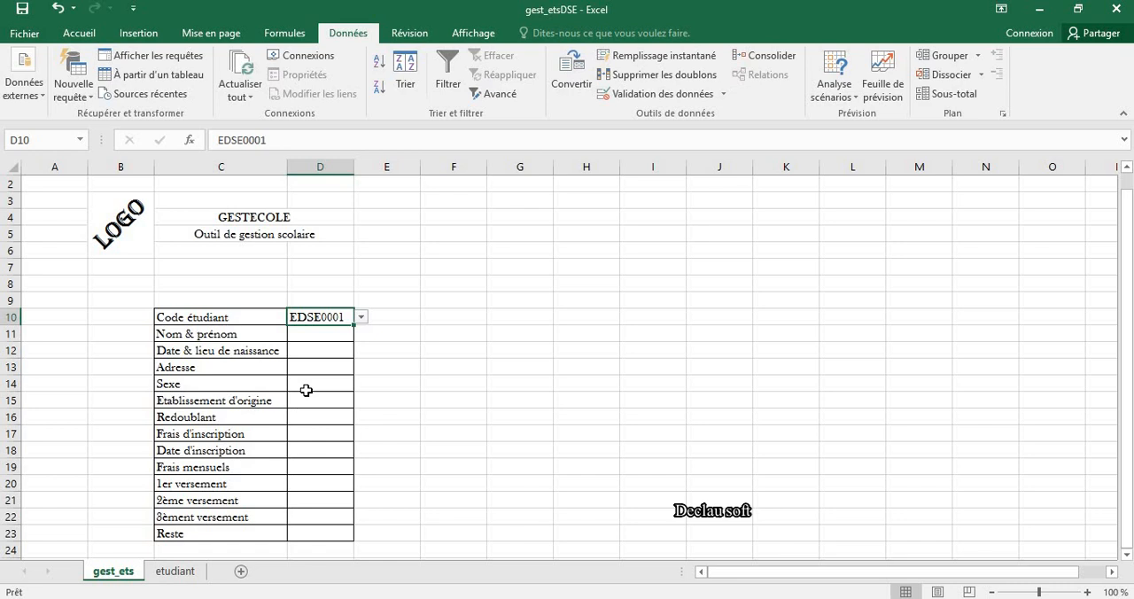
{"action": "left_click", "coordinate": [330, 333]}
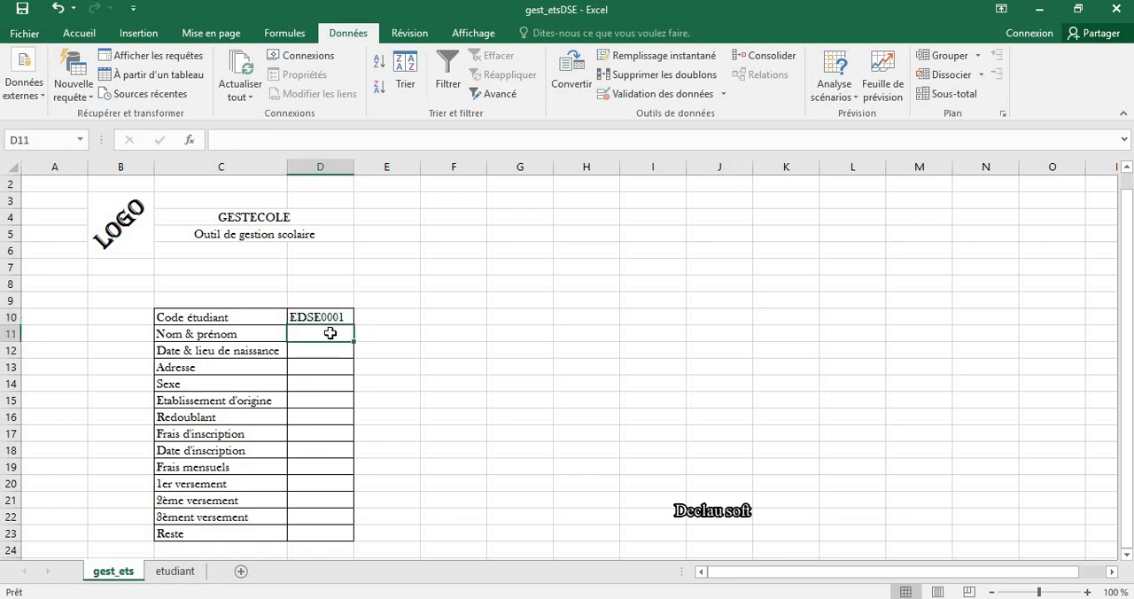